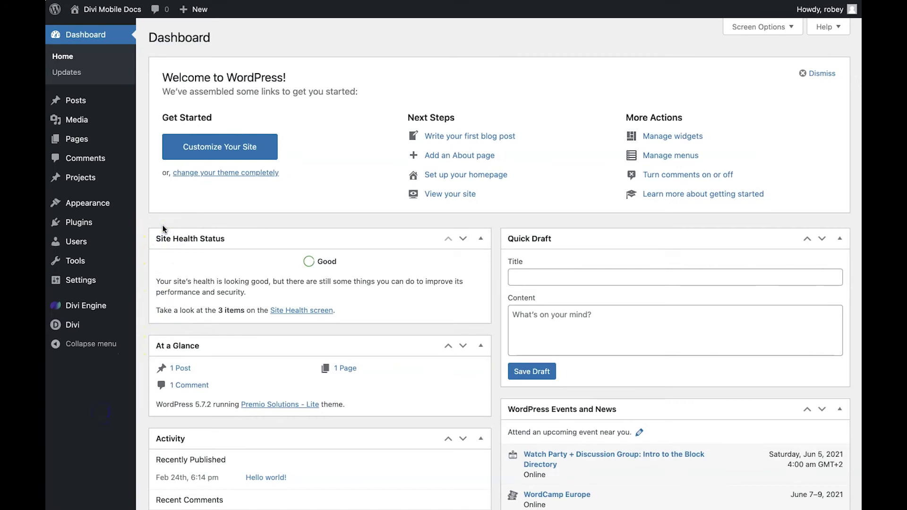
- Open the Customizer and go into the Divi Mobile Custom Header settings
mouse_move(118, 204)
click(158, 219)
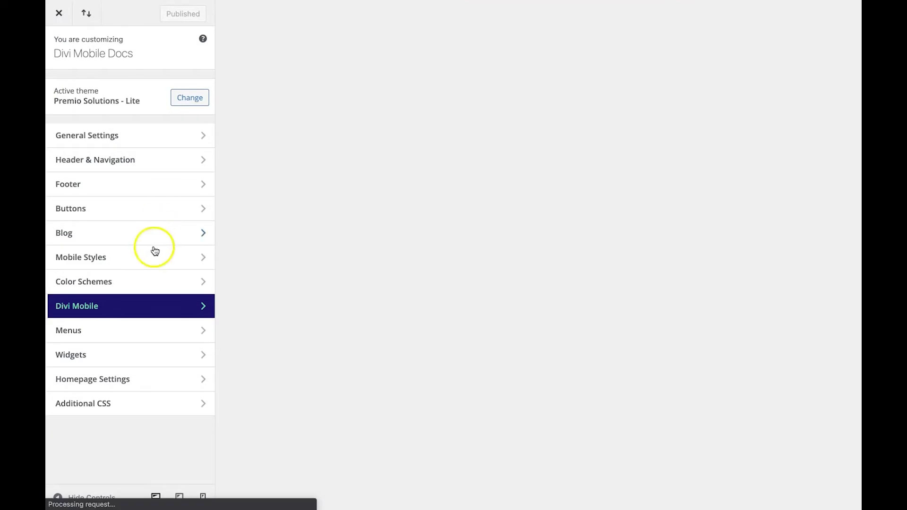
click(131, 304)
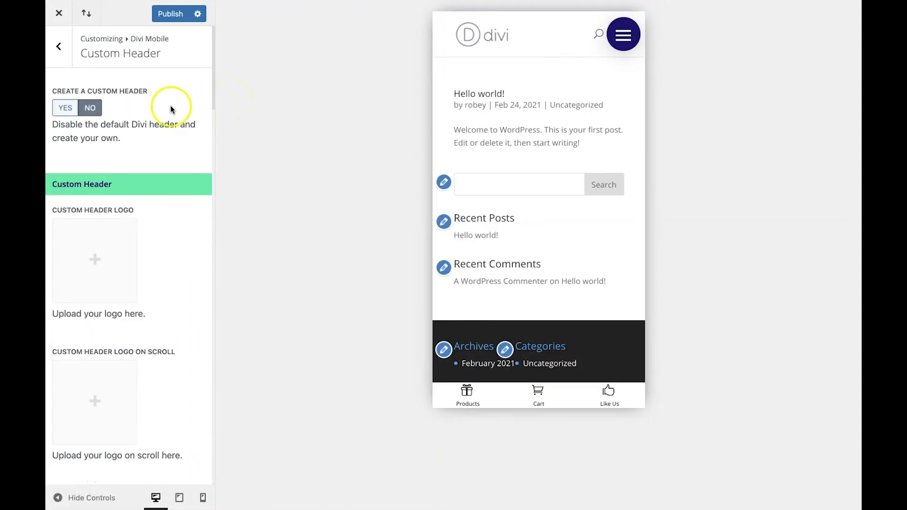
- Turn on Create a Custom Header and set divi-engine-desktop-logo-LARGE.png as the Custom Header Logo
click(68, 112)
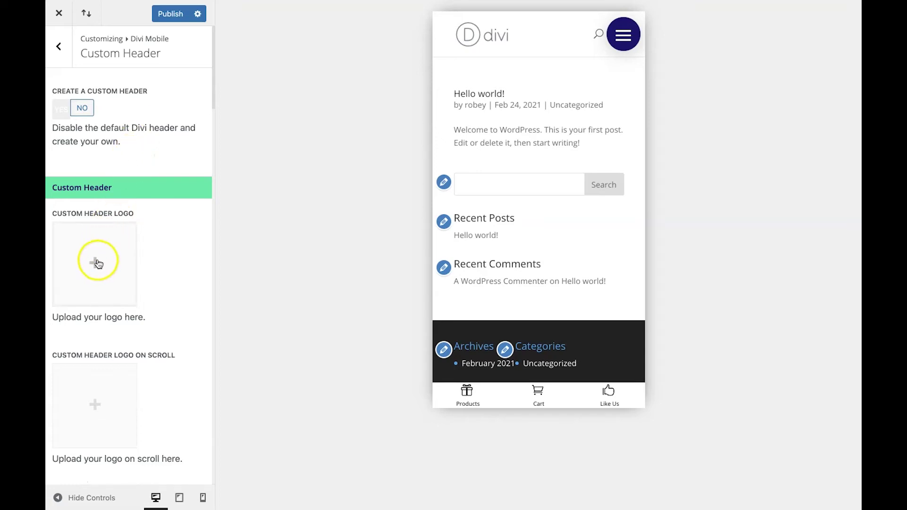
scroll(96, 260, down, 3)
click(95, 197)
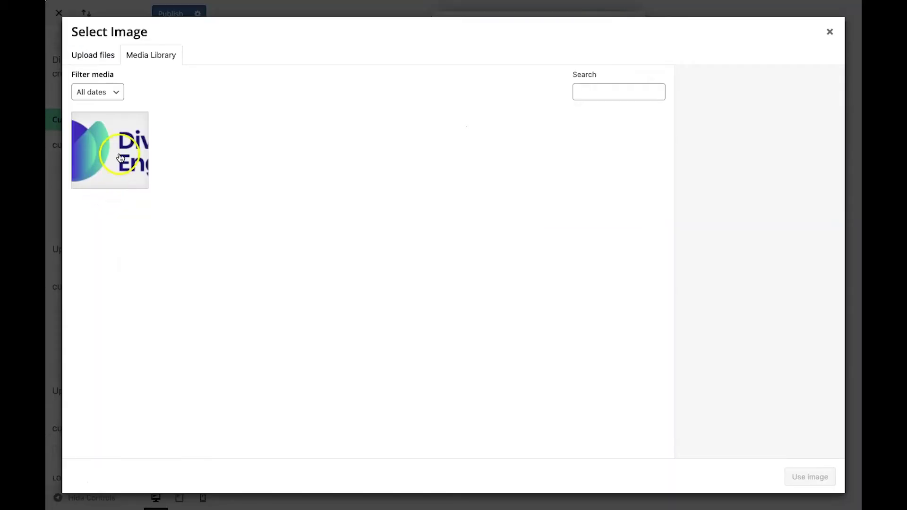
click(119, 158)
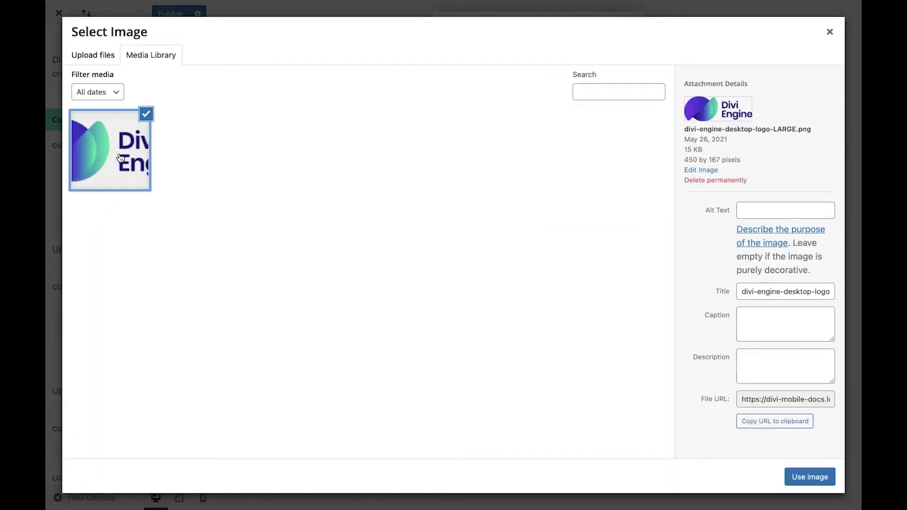
click(807, 472)
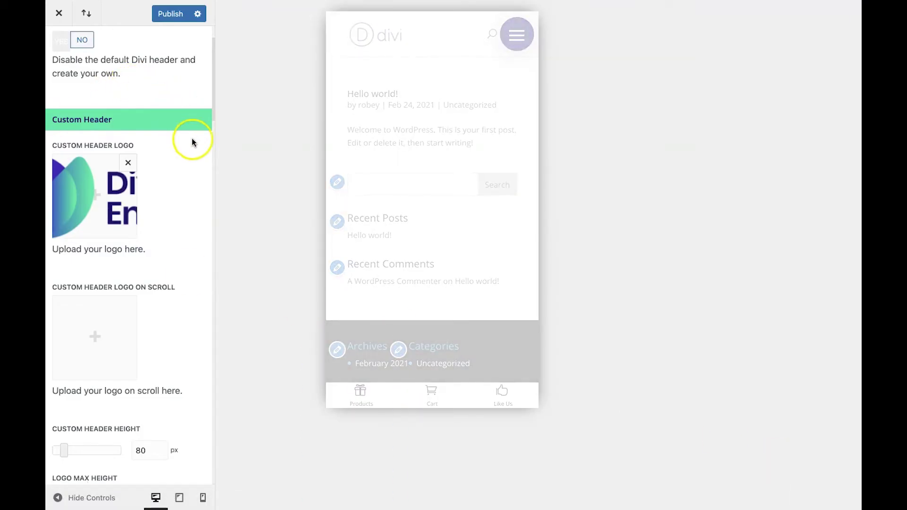
- Change Logo Max Height from 60 to 70 px and Logo Max Width from 115 to 100 px
scroll(136, 268, down, 2)
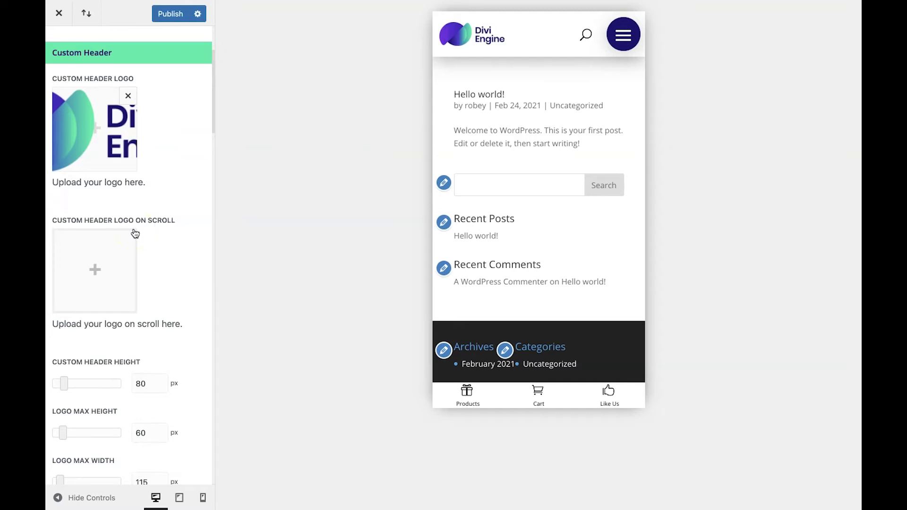
scroll(135, 233, down, 5)
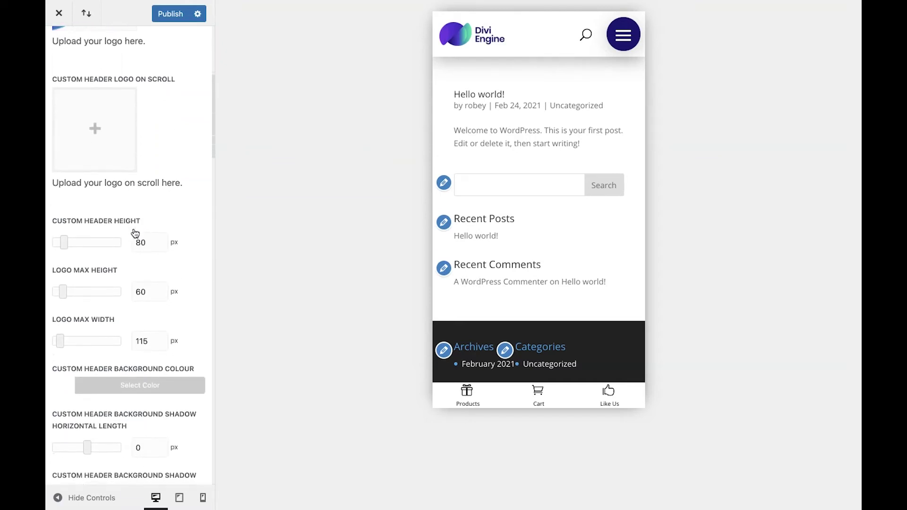
scroll(136, 233, down, 1)
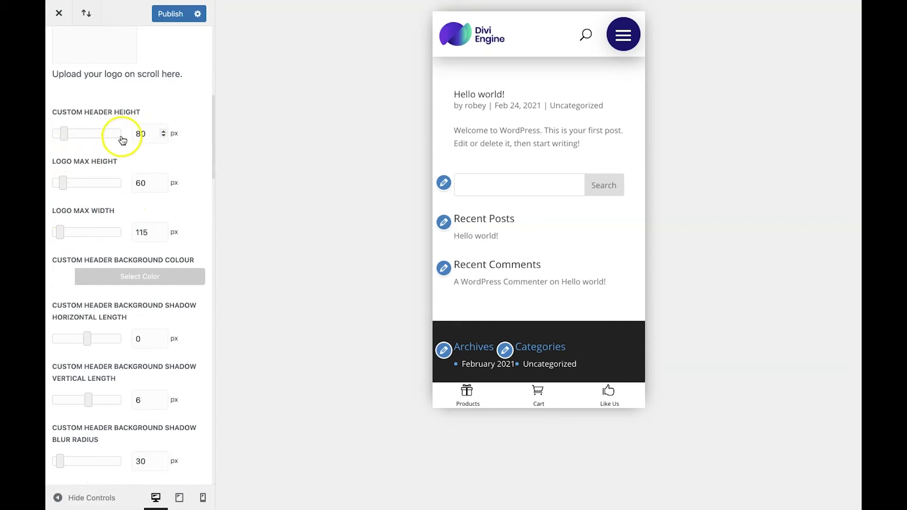
click(140, 184)
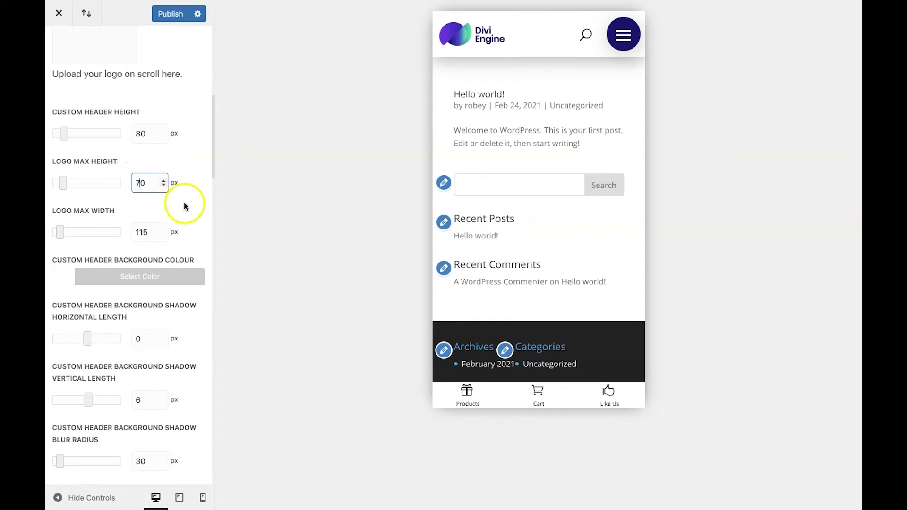
click(147, 234)
key(BackSpace)
key(BackSpace)
text(00)
click(188, 225)
- Replace the Custom Header Background Shadow Colour's rgba value with ffffff
scroll(186, 224, down, 3)
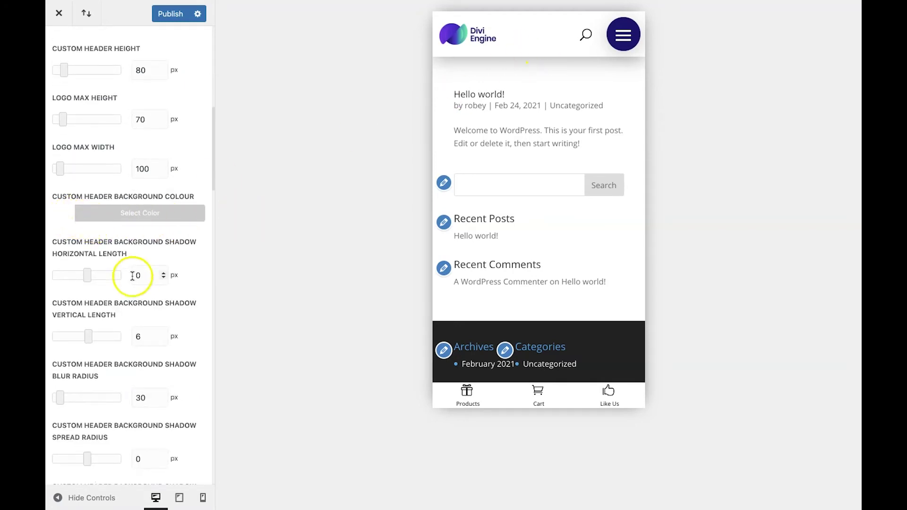
scroll(91, 316, down, 9)
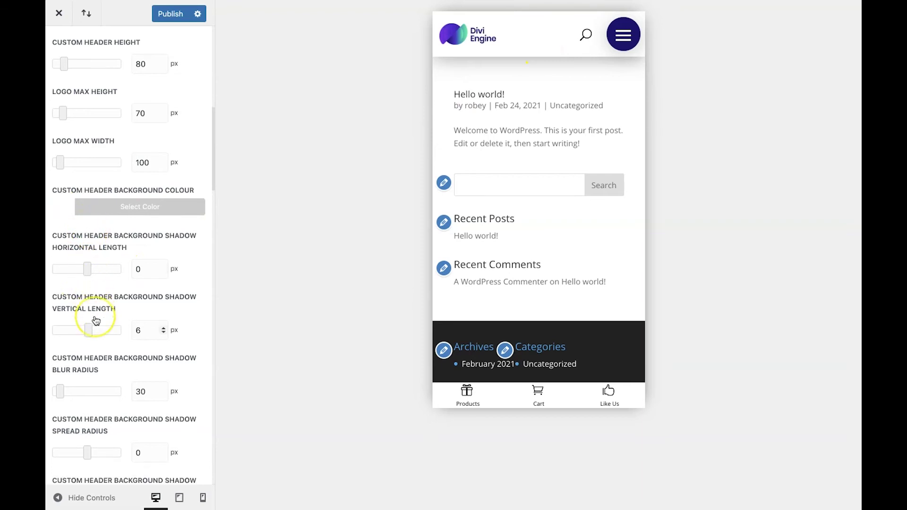
scroll(96, 321, down, 2)
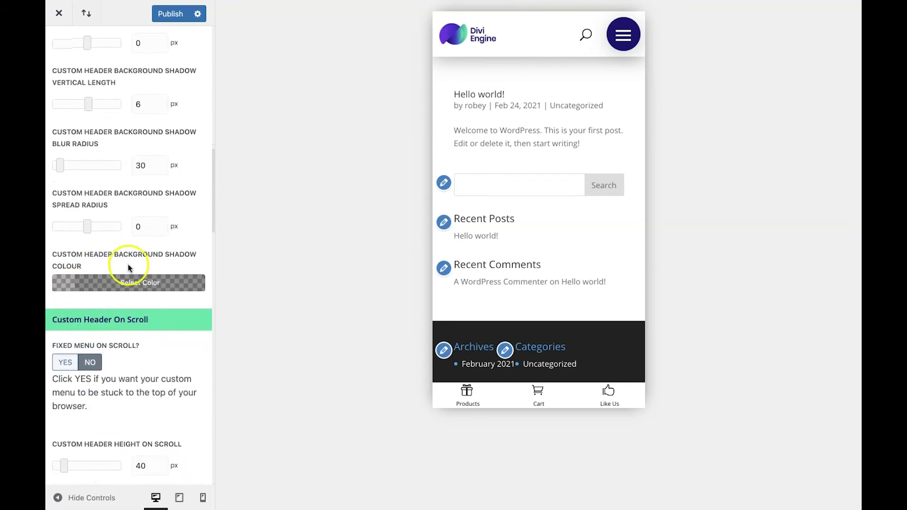
click(75, 279)
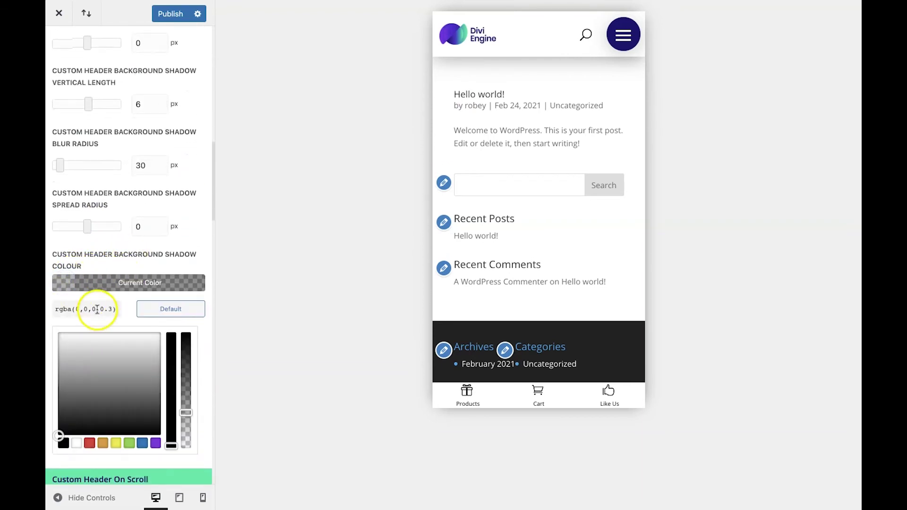
double_click(98, 311)
triple_click(98, 311)
text(ffffff)
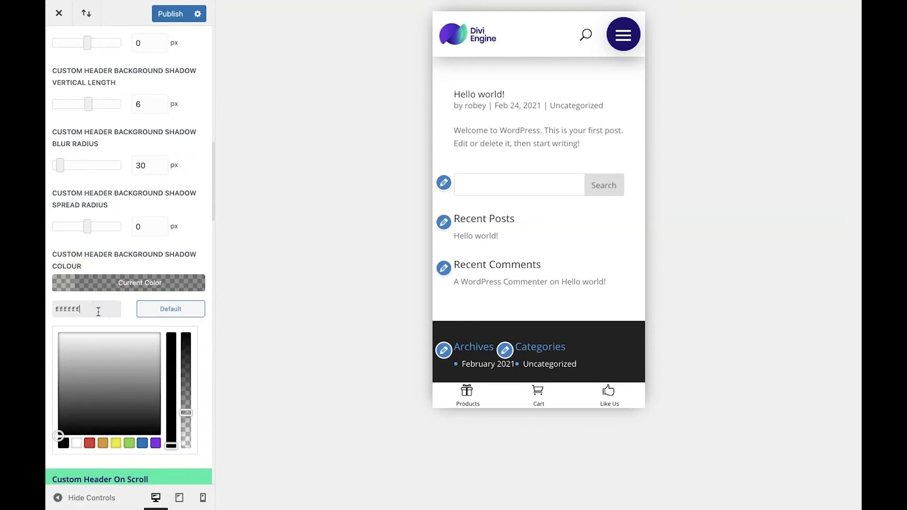
click(182, 261)
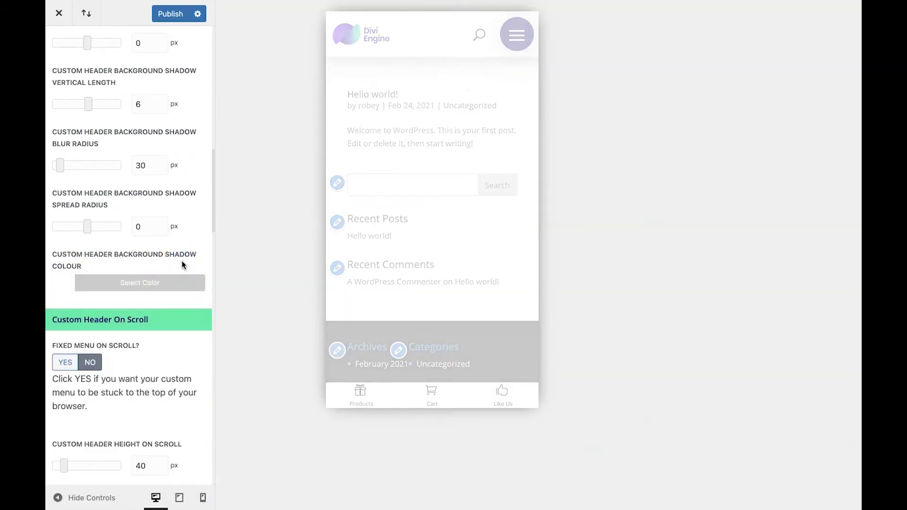
scroll(155, 322, up, 1)
scroll(179, 338, down, 3)
- Enable Fixed Menu on Scroll and set Custom Header Height on Scroll to 80 px
scroll(179, 338, down, 4)
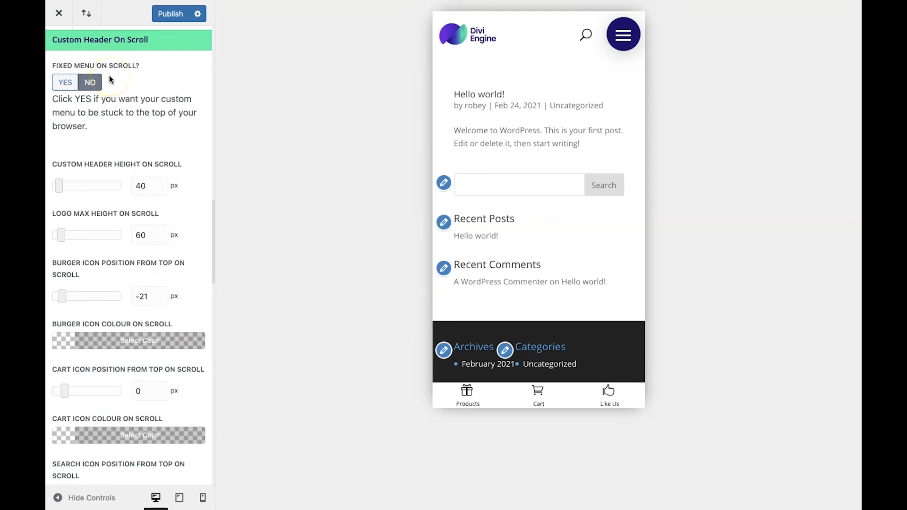
click(66, 83)
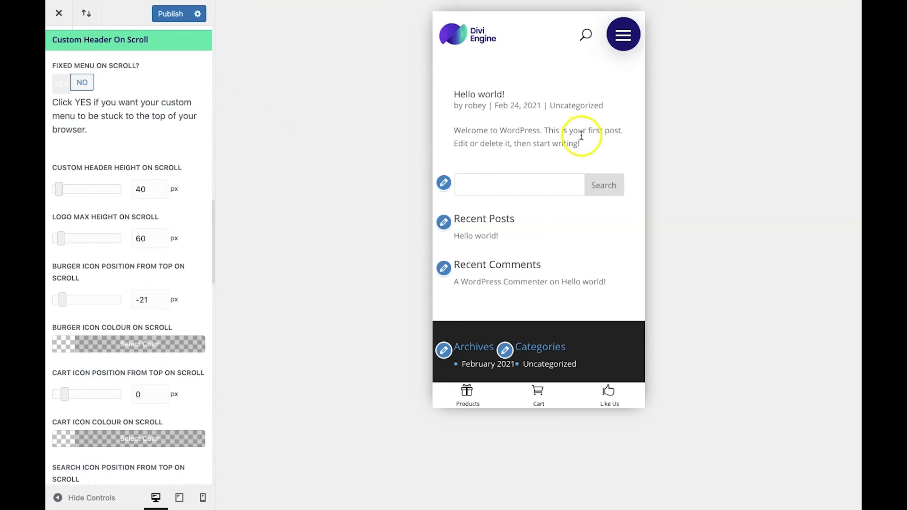
scroll(581, 136, down, 4)
scroll(581, 135, down, 3)
scroll(580, 135, up, 5)
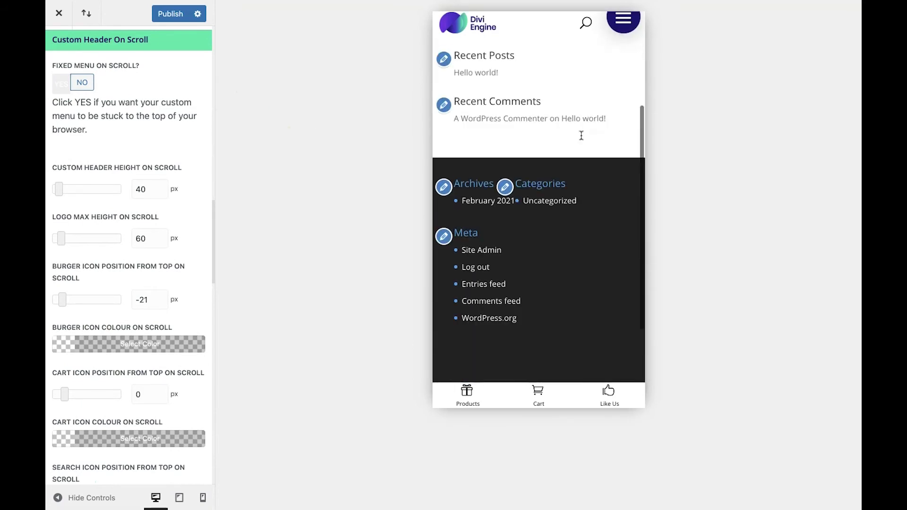
click(142, 188)
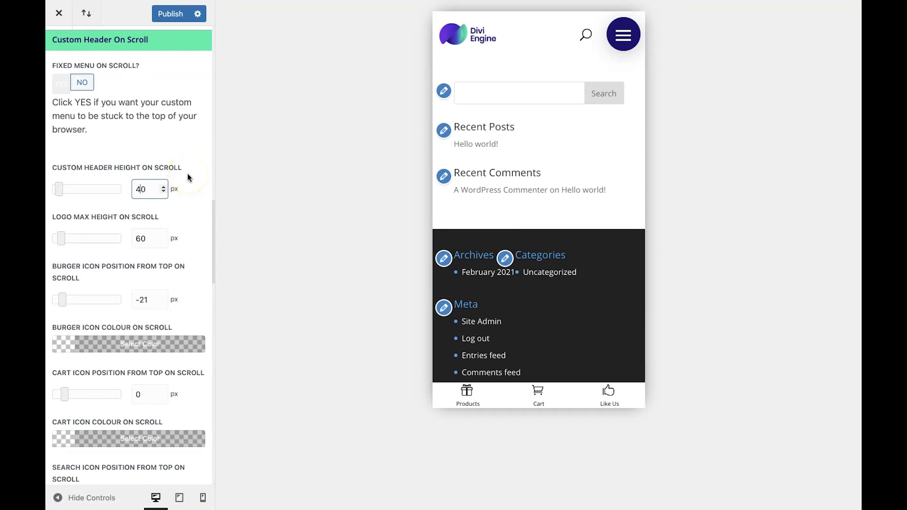
scroll(527, 188, down, 5)
scroll(525, 188, up, 3)
scroll(525, 194, up, 2)
scroll(527, 196, down, 2)
scroll(527, 197, up, 4)
click(496, 189)
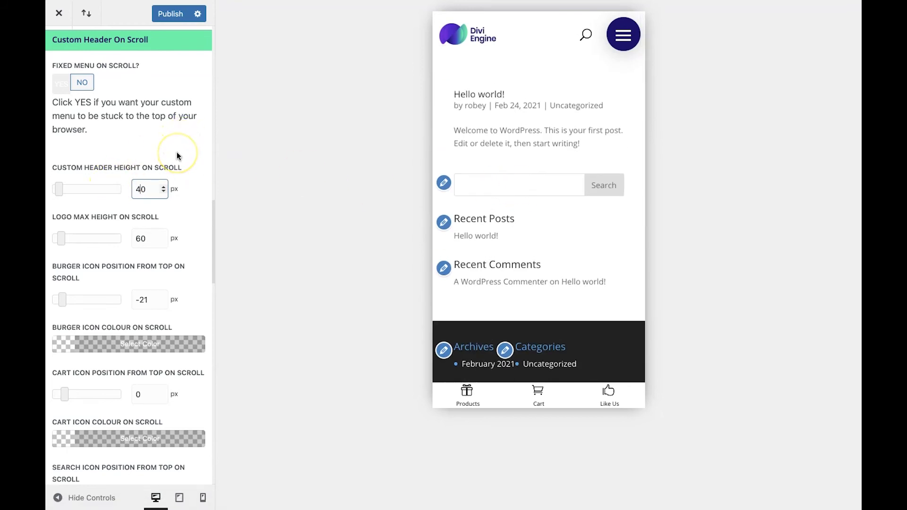
key(BackSpace)
text(8)
click(206, 163)
- Set the on-scroll Logo Max Height to 70 px and Burger Icon Position From Top to 10 px
scroll(523, 196, down, 5)
click(137, 238)
key(BackSpace)
text(7)
scroll(529, 235, down, 2)
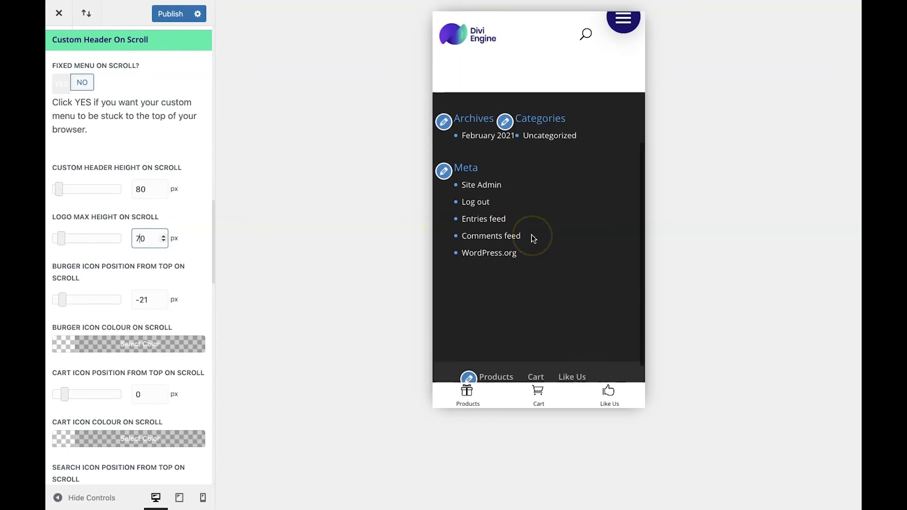
click(152, 301)
double_click(152, 301)
text(10)
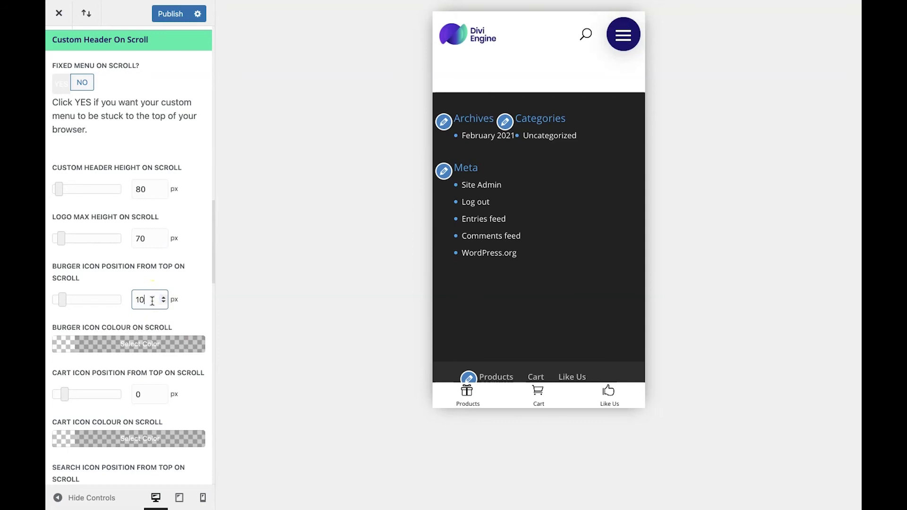
click(299, 267)
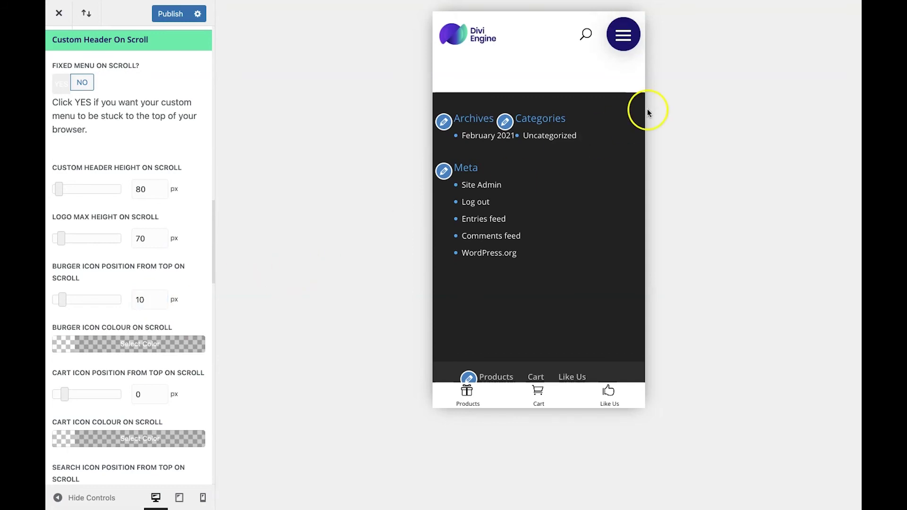
- Under Search Settings, set Search Icon Position to No Search Icon
scroll(616, 132, up, 3)
scroll(616, 132, up, 3)
scroll(616, 132, down, 5)
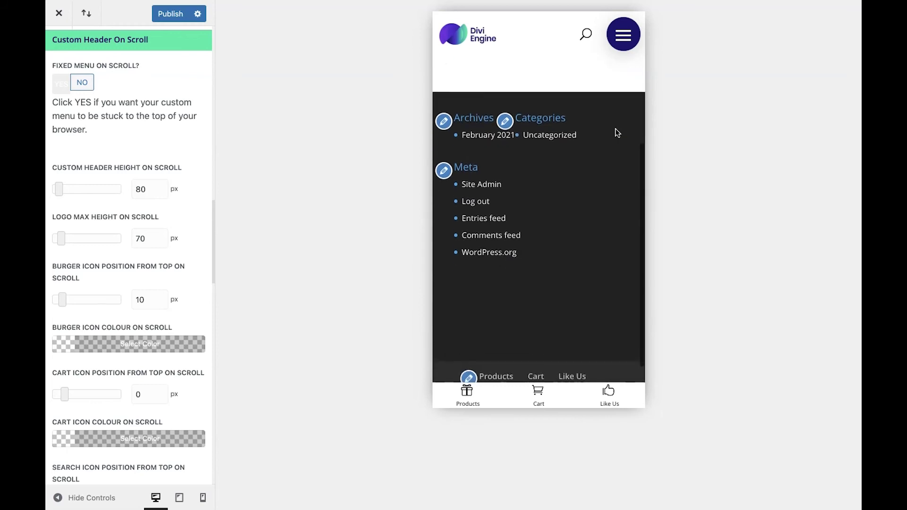
scroll(616, 133, up, 5)
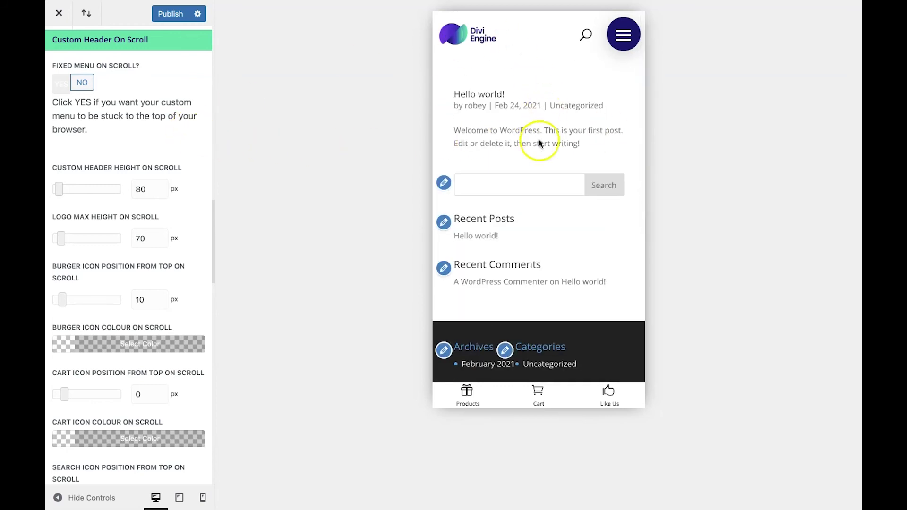
scroll(540, 165, down, 5)
scroll(540, 172, up, 5)
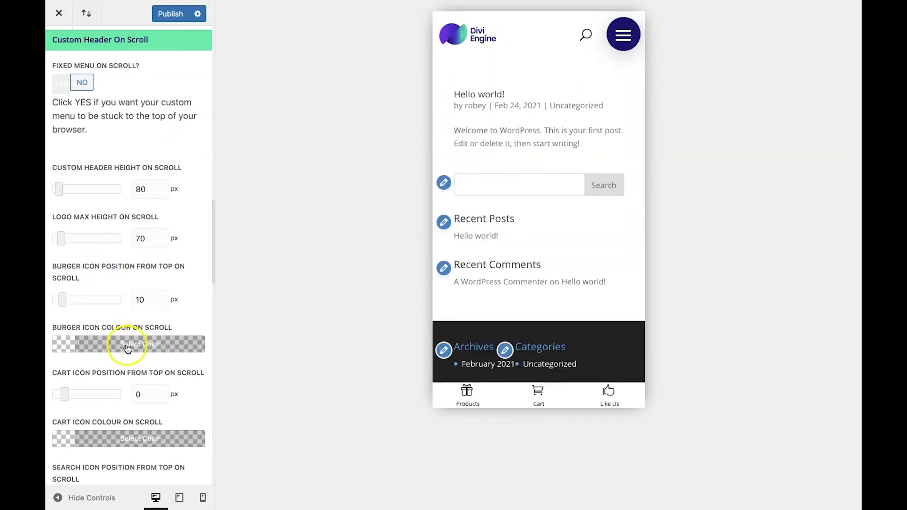
scroll(129, 351, down, 3)
scroll(129, 350, down, 3)
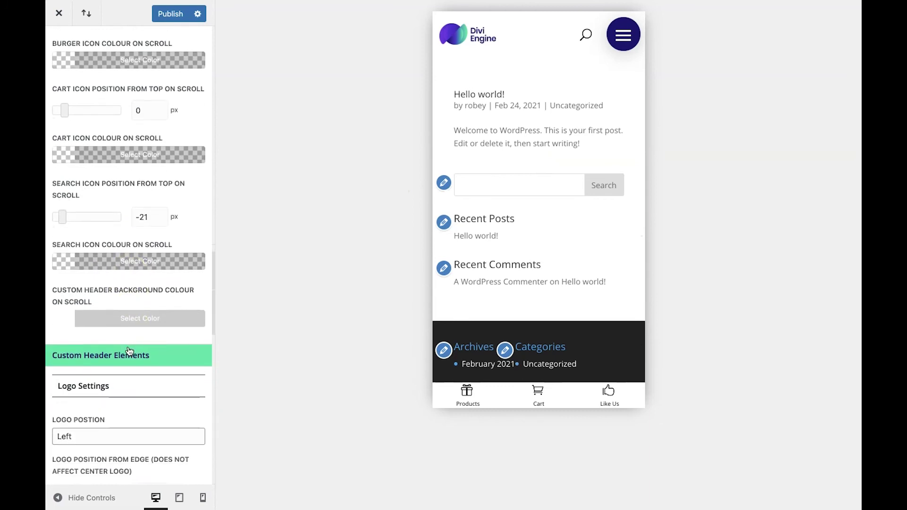
scroll(116, 290, down, 5)
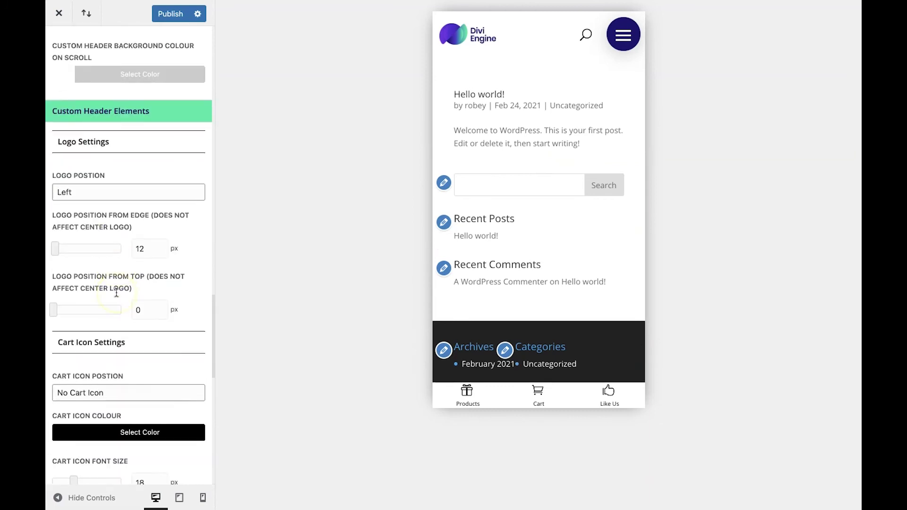
scroll(116, 293, down, 5)
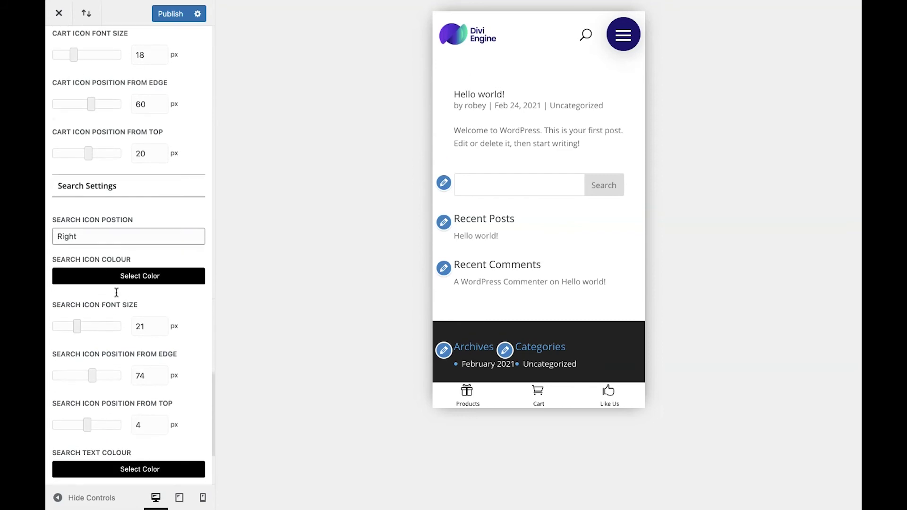
scroll(117, 292, down, 3)
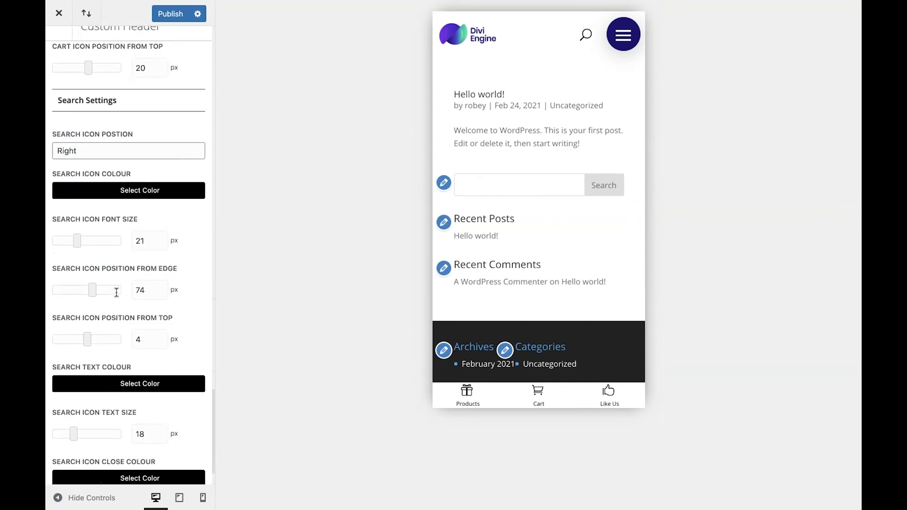
scroll(117, 292, up, 3)
click(124, 215)
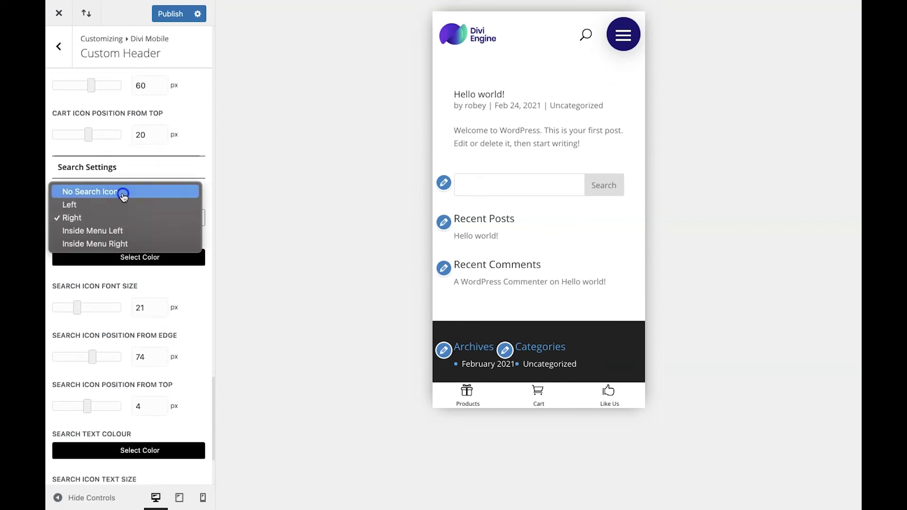
click(124, 196)
scroll(161, 151, up, 10)
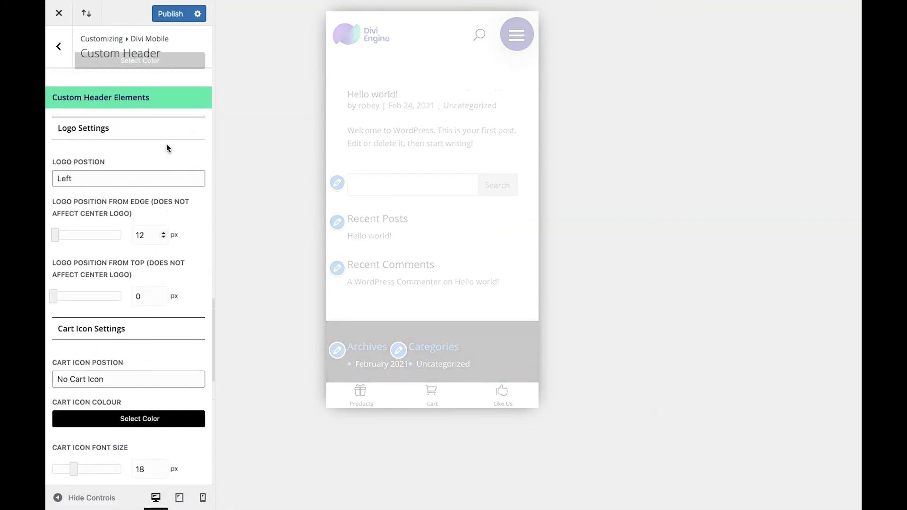
scroll(166, 147, up, 5)
scroll(166, 147, down, 8)
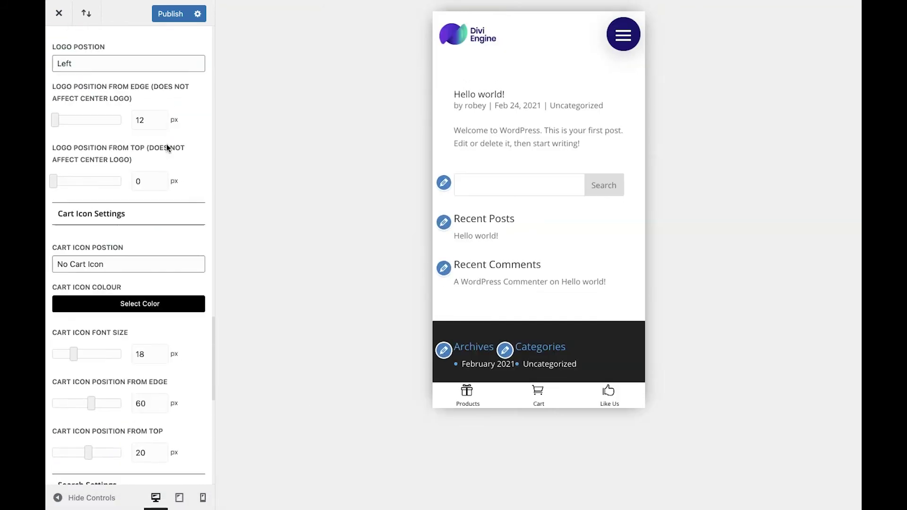